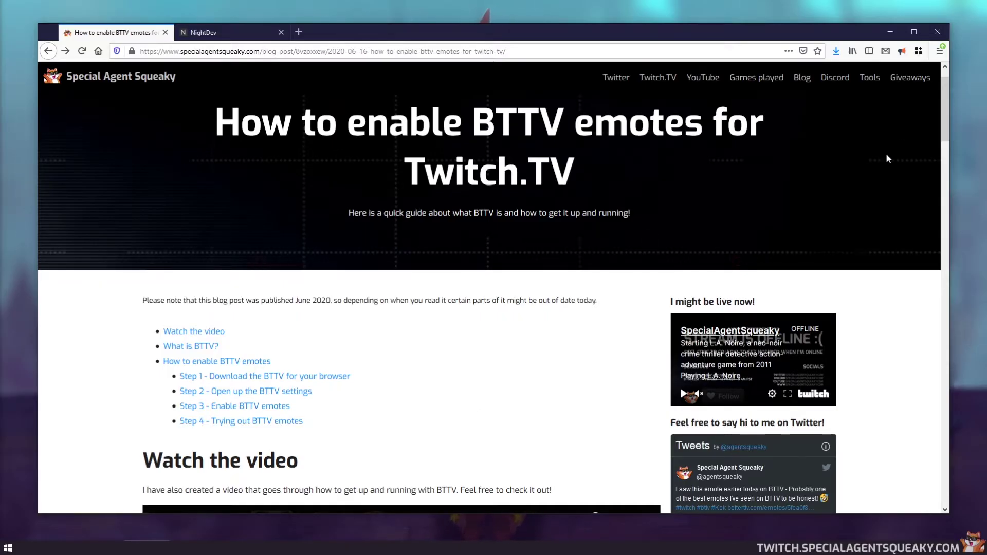
- Go to the Nightbot page through NightDev's Explore Projects list, then minimize Firefox
{"action": "left_click_drag", "start_coordinate": [943, 109], "coordinate": [924, 118]}
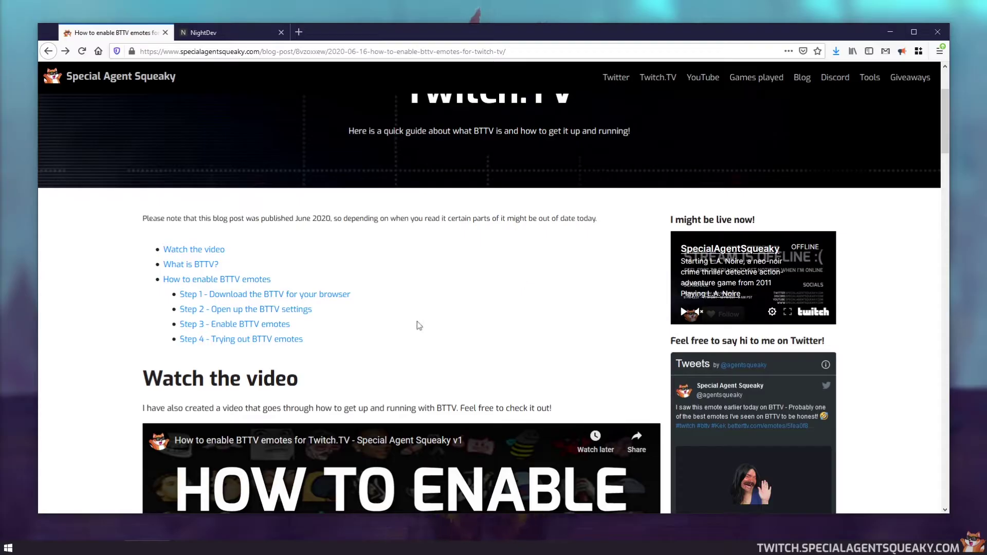
{"action": "left_click", "coordinate": [198, 32]}
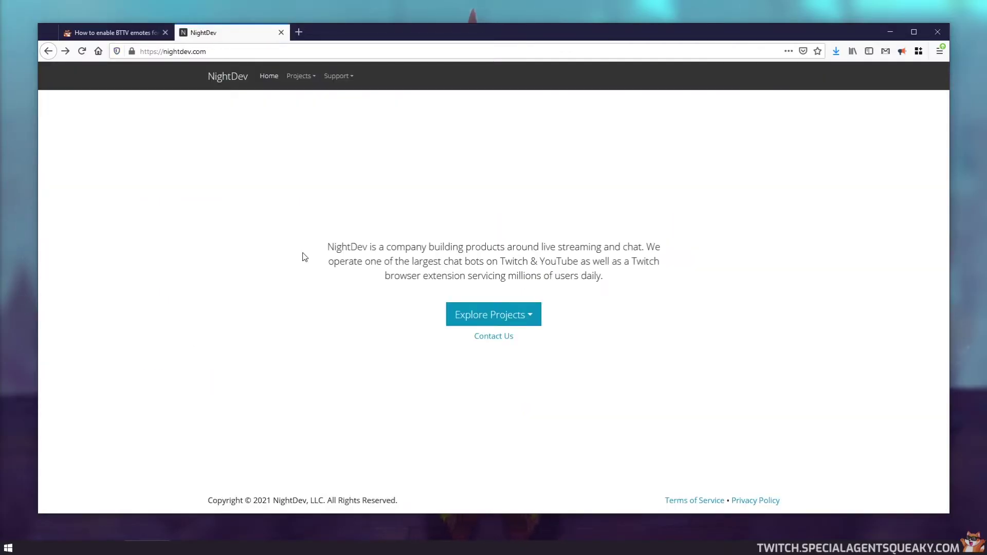
{"action": "left_click", "coordinate": [527, 321]}
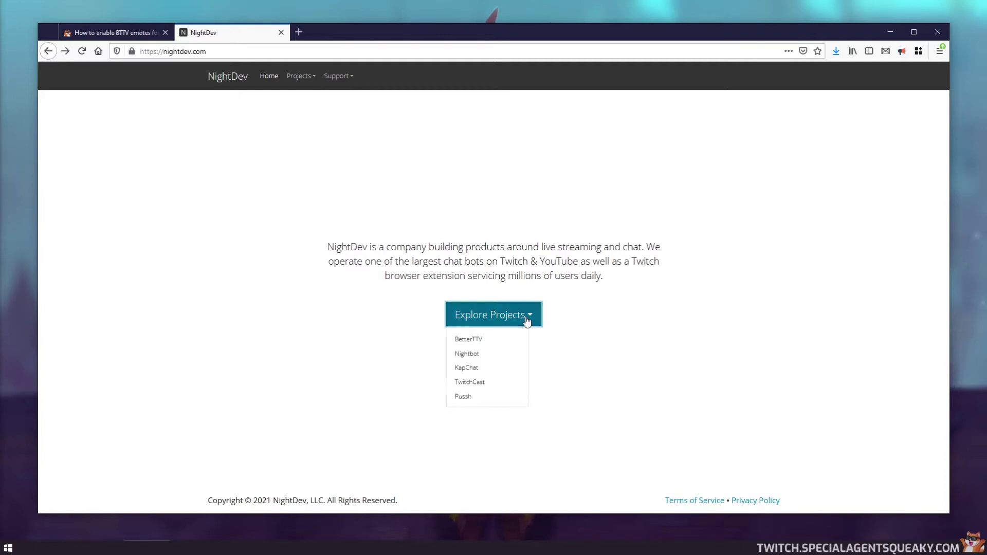
{"action": "left_click", "coordinate": [469, 355]}
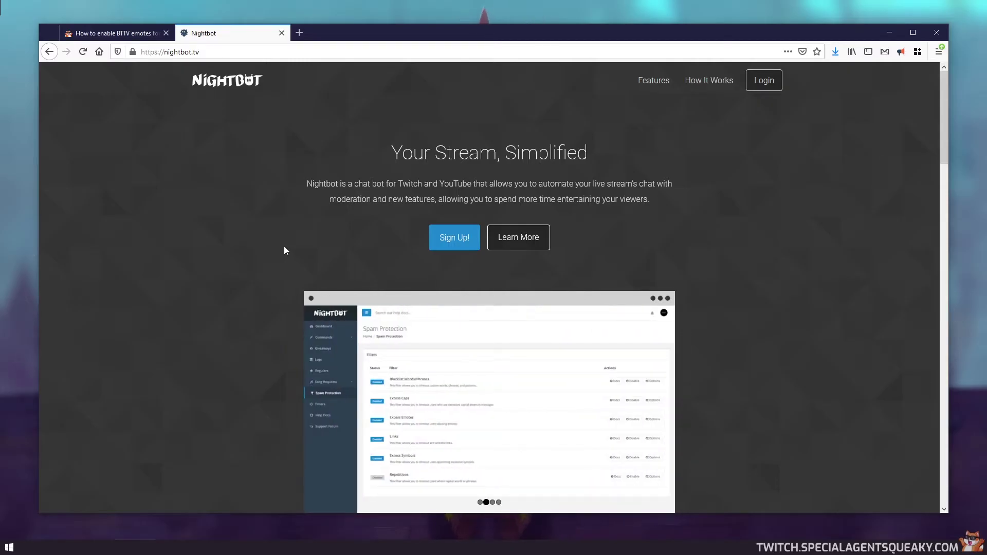
{"action": "left_click", "coordinate": [887, 29]}
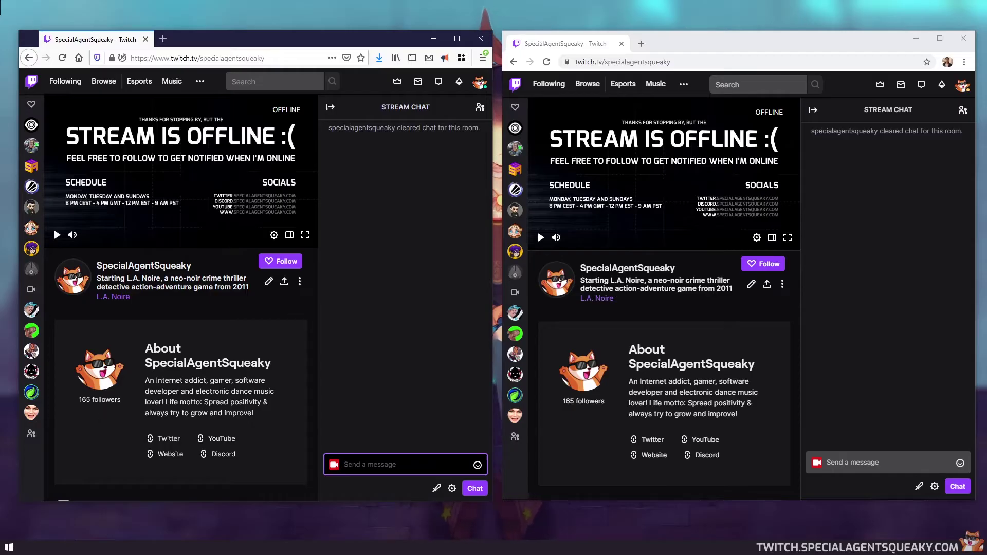
- Send 'monkaS' in the SpecialAgentSqueaky Twitch chat from Firefox
{"action": "type", "text": "monkaS"}
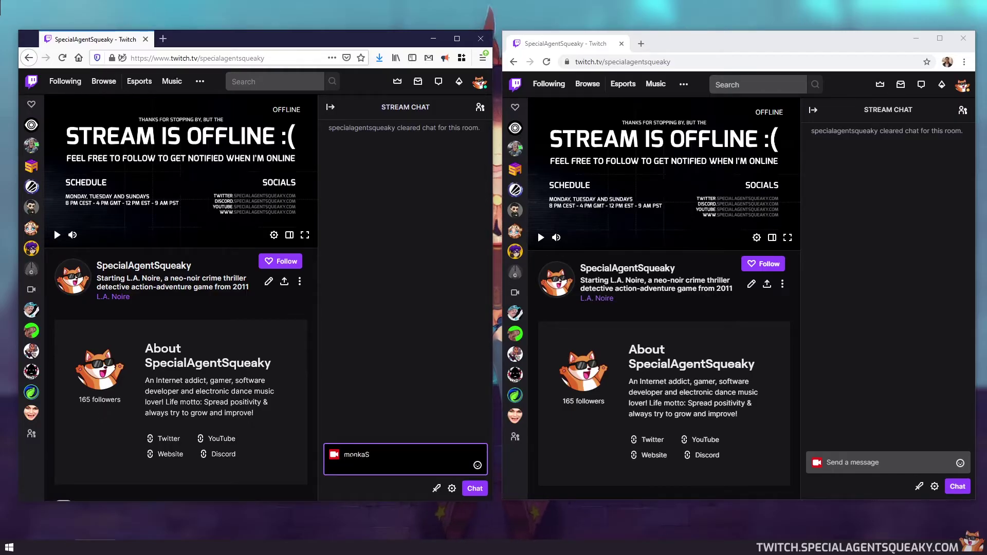
{"action": "key", "text": "Return"}
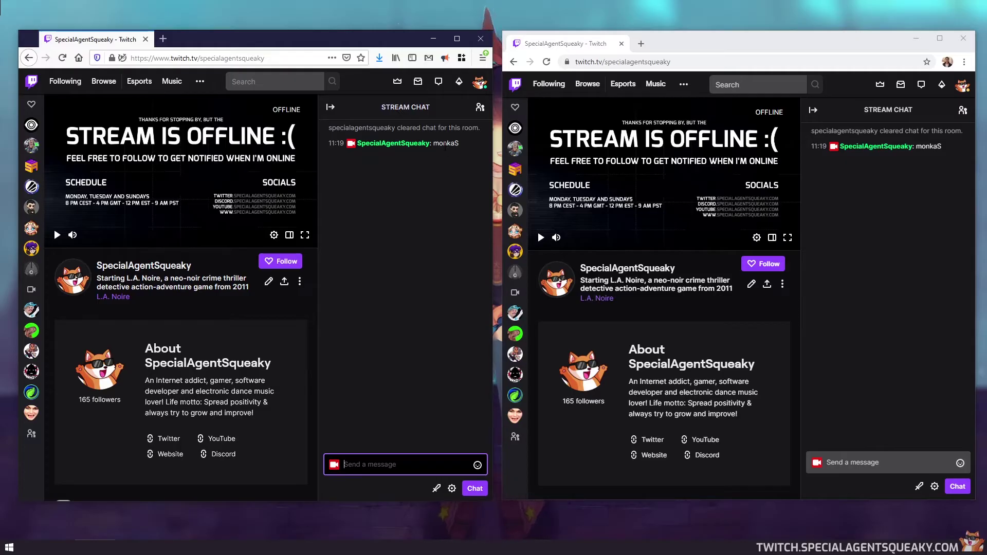
{"action": "left_click", "coordinate": [399, 306]}
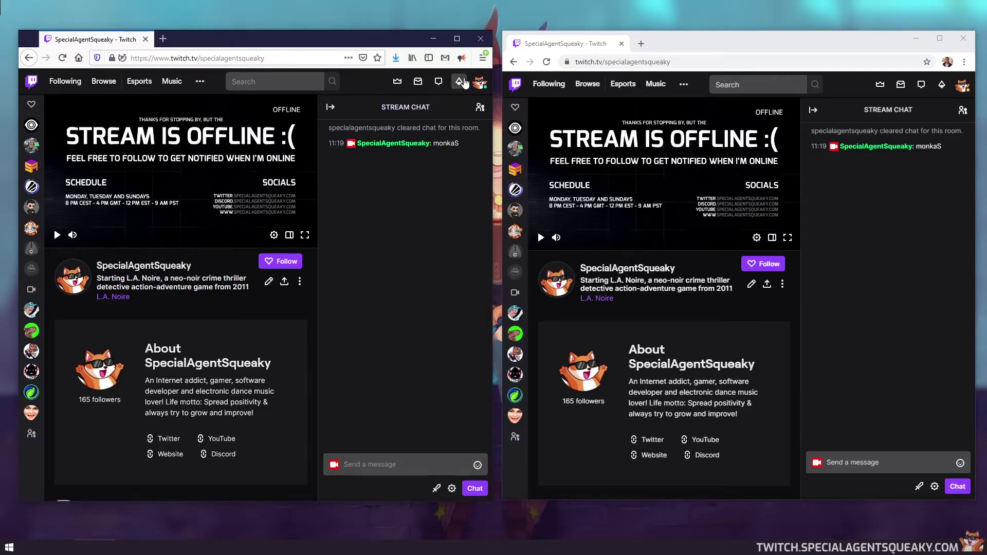
{"action": "left_click", "coordinate": [483, 60]}
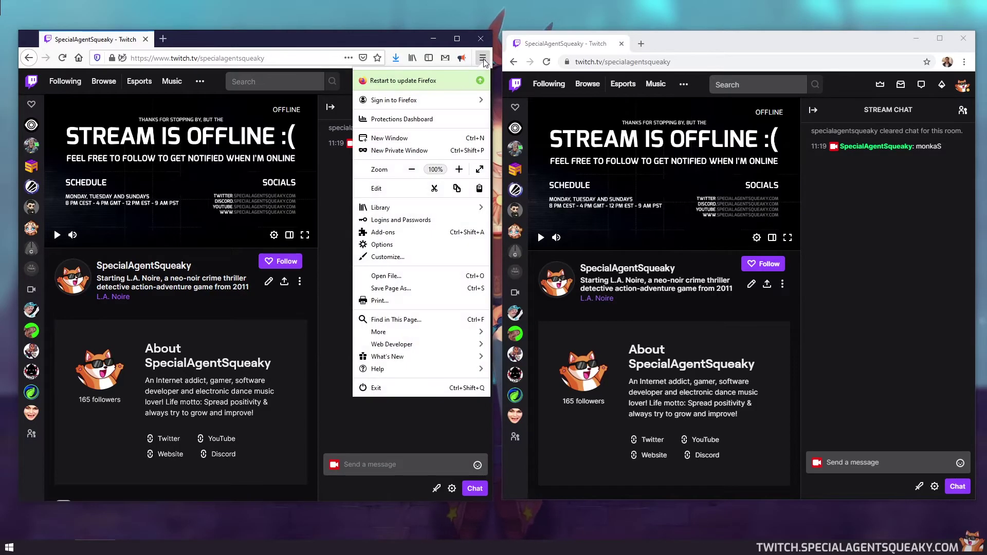
{"action": "left_click", "coordinate": [406, 233]}
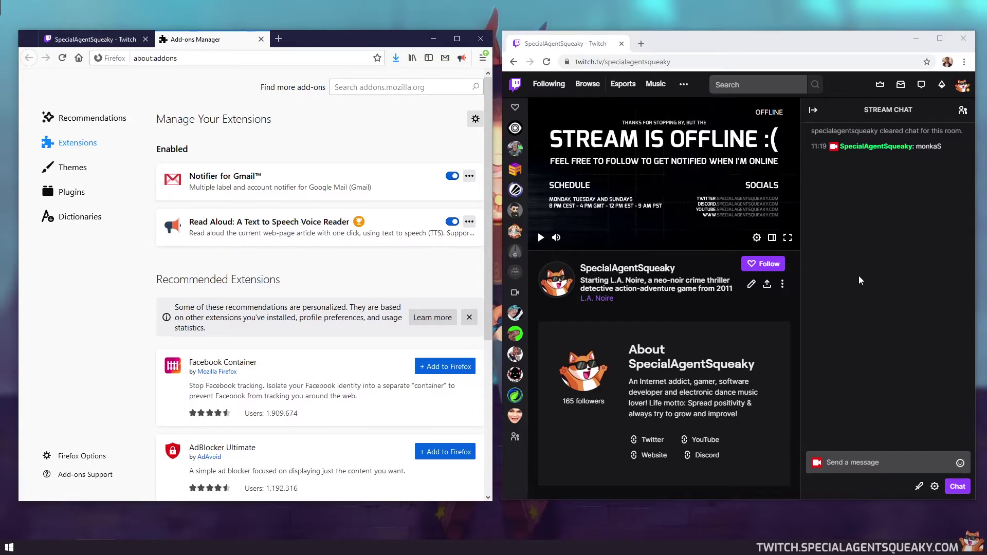
{"action": "left_click", "coordinate": [964, 63]}
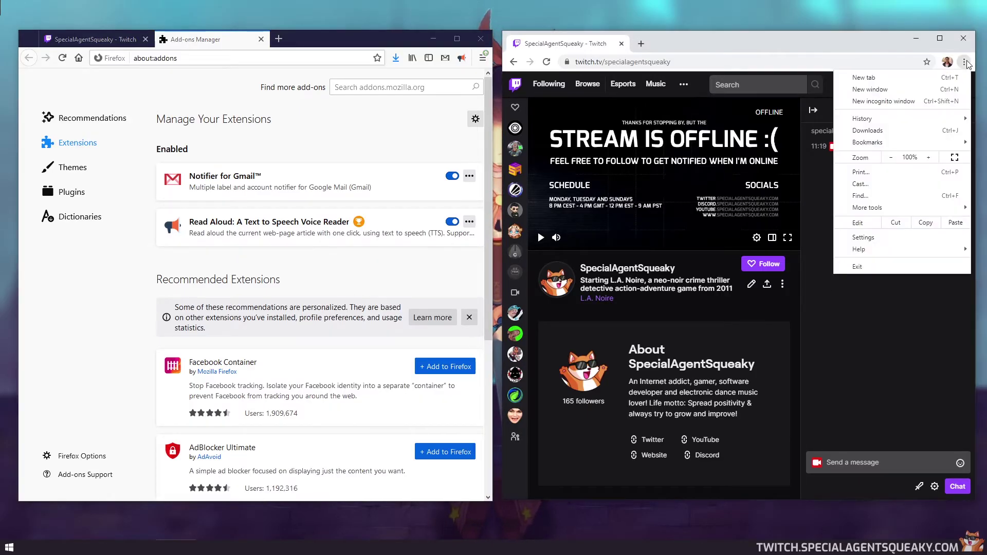
{"action": "mouse_move", "coordinate": [889, 210]}
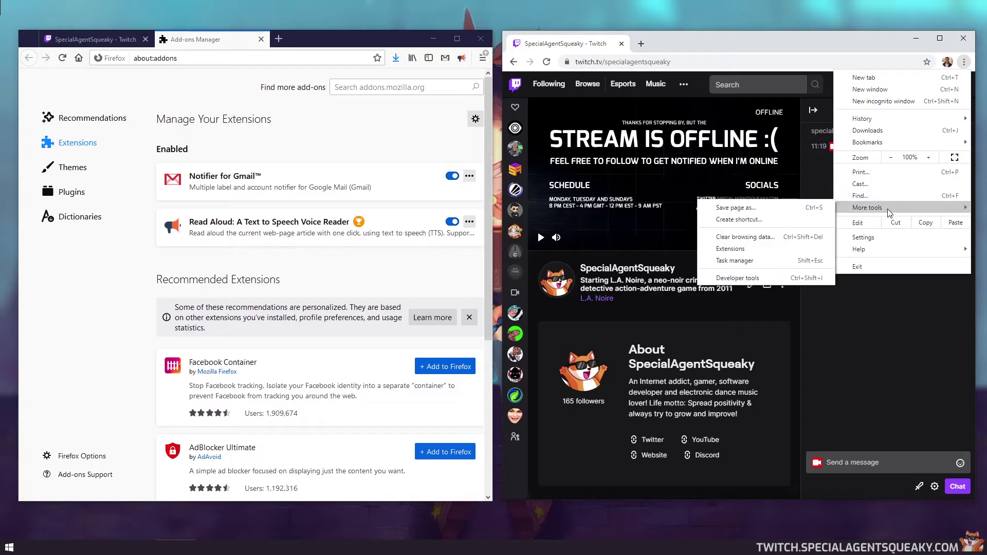
{"action": "left_click", "coordinate": [717, 248]}
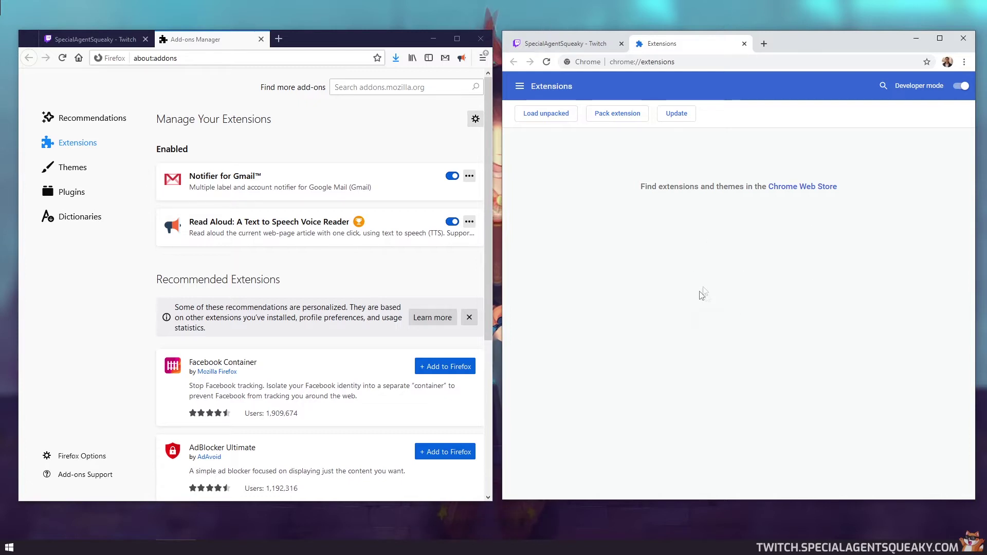
{"action": "left_click", "coordinate": [744, 44]}
- Close the add-ons manager, search 'bttv' in a new tab, and open betterttv.com
{"action": "left_click", "coordinate": [261, 39]}
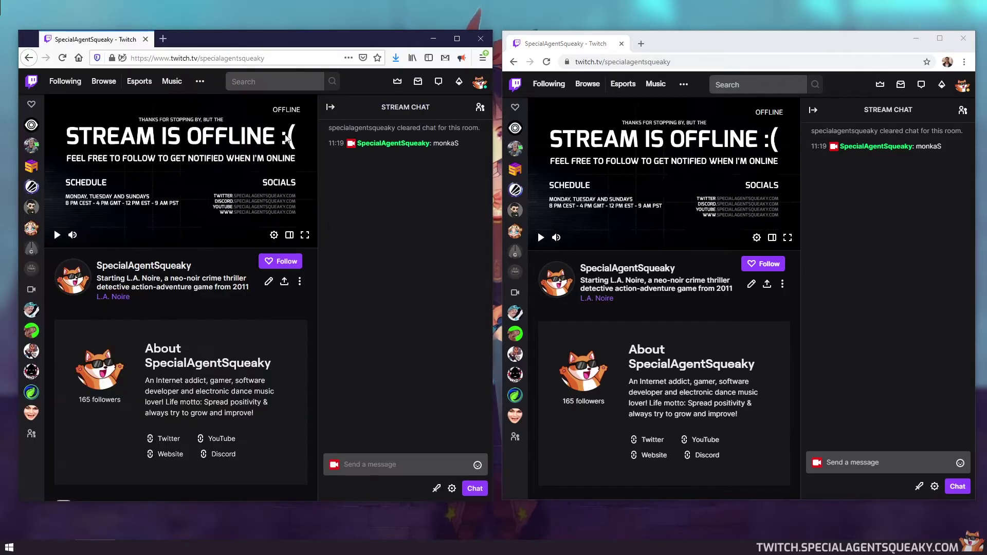
{"action": "left_click", "coordinate": [164, 44]}
{"action": "type", "text": "bttv"}
{"action": "key", "text": "Return"}
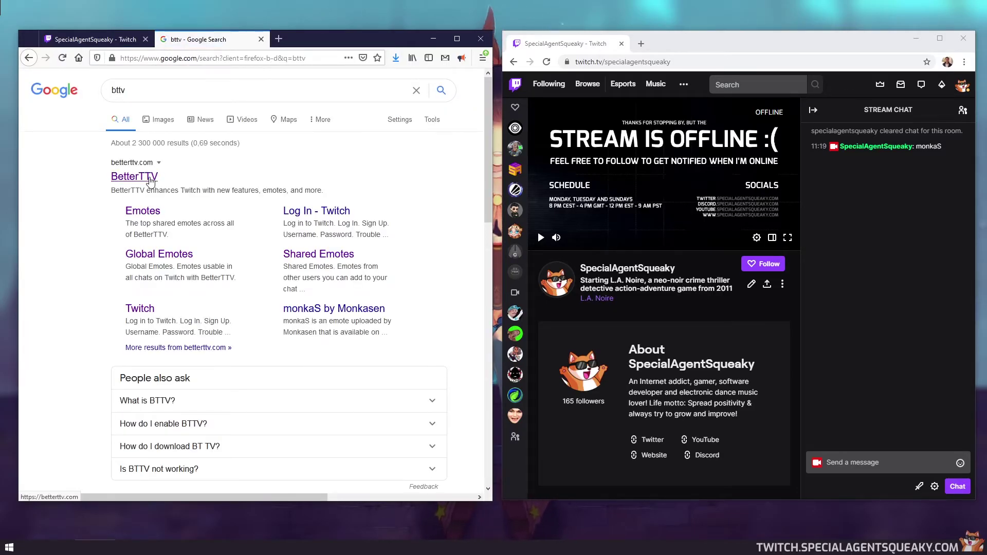
{"action": "left_click", "coordinate": [150, 178]}
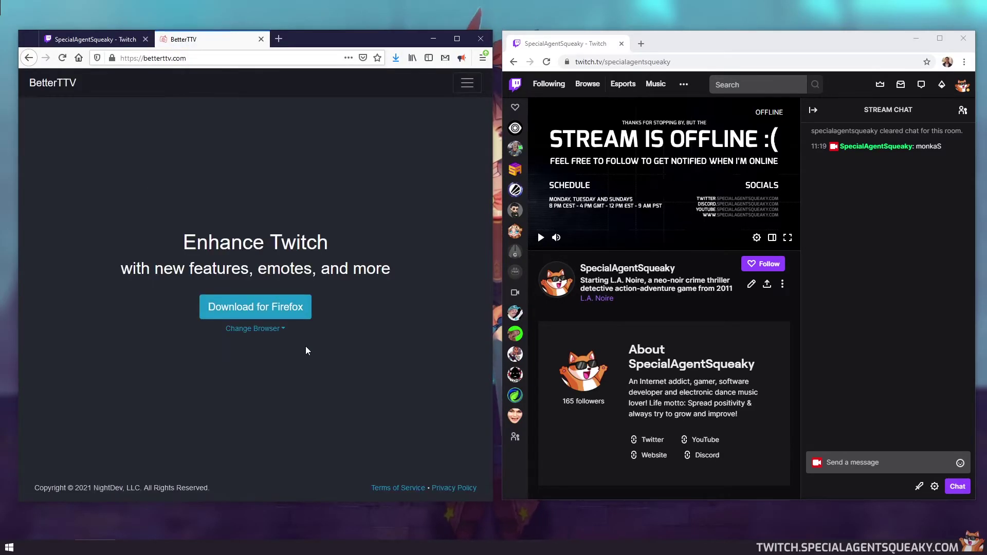
- Install BetterTTV for Firefox with permission to run in private windows
{"action": "left_click", "coordinate": [284, 314]}
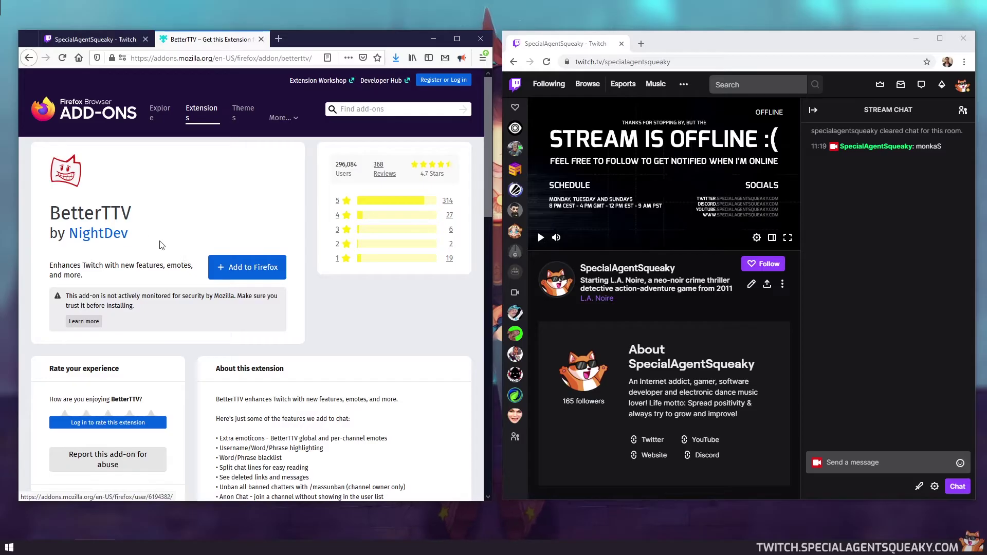
{"action": "left_click", "coordinate": [253, 278]}
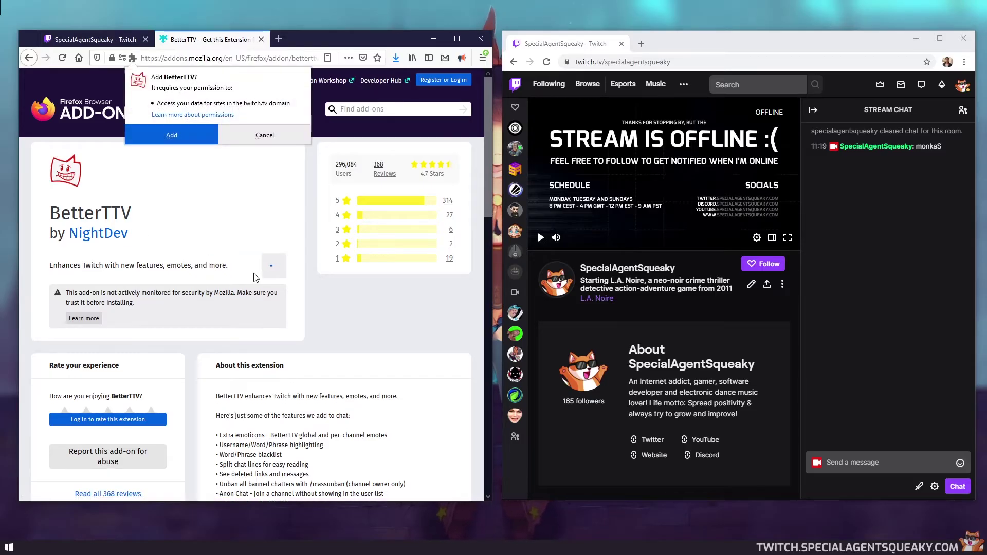
{"action": "left_click", "coordinate": [166, 135]}
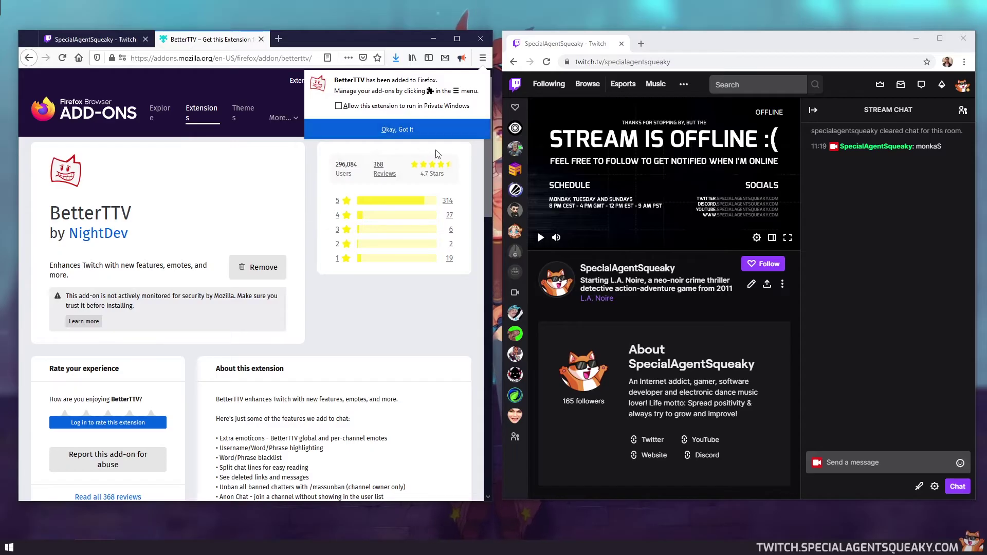
{"action": "left_click", "coordinate": [404, 107]}
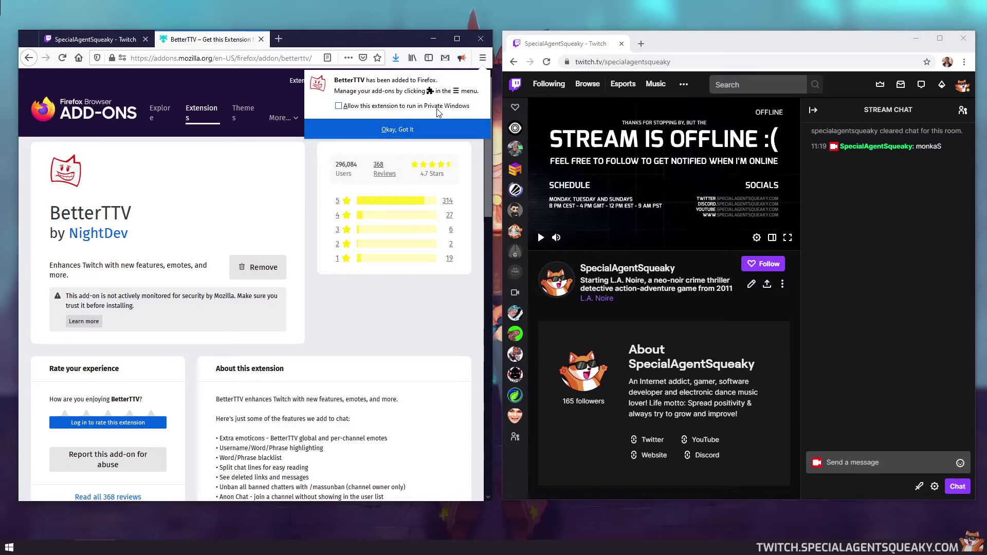
{"action": "left_click", "coordinate": [395, 131]}
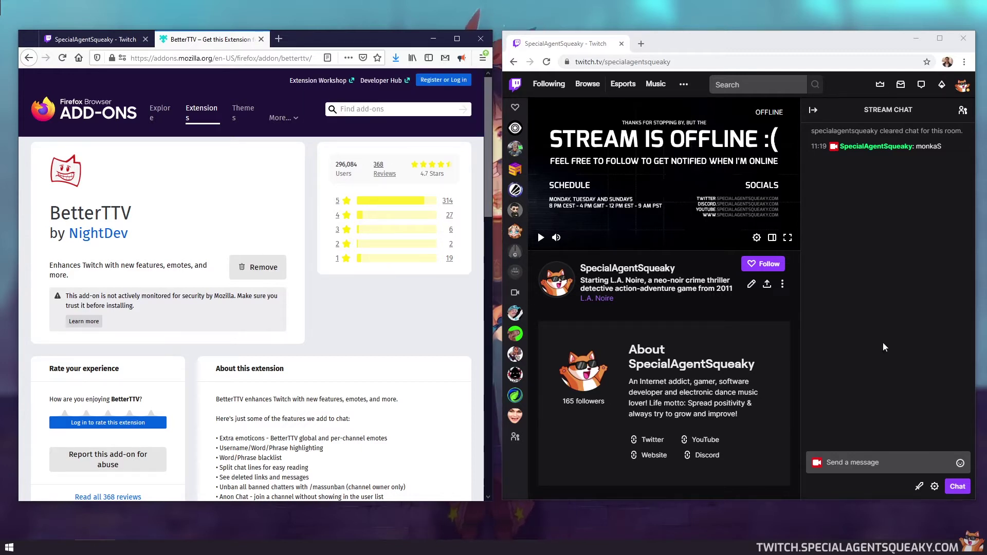
- Search Google for bttv in a new Chrome tab and open betterttv.com
{"action": "left_click", "coordinate": [642, 46]}
{"action": "type", "text": "bttv"}
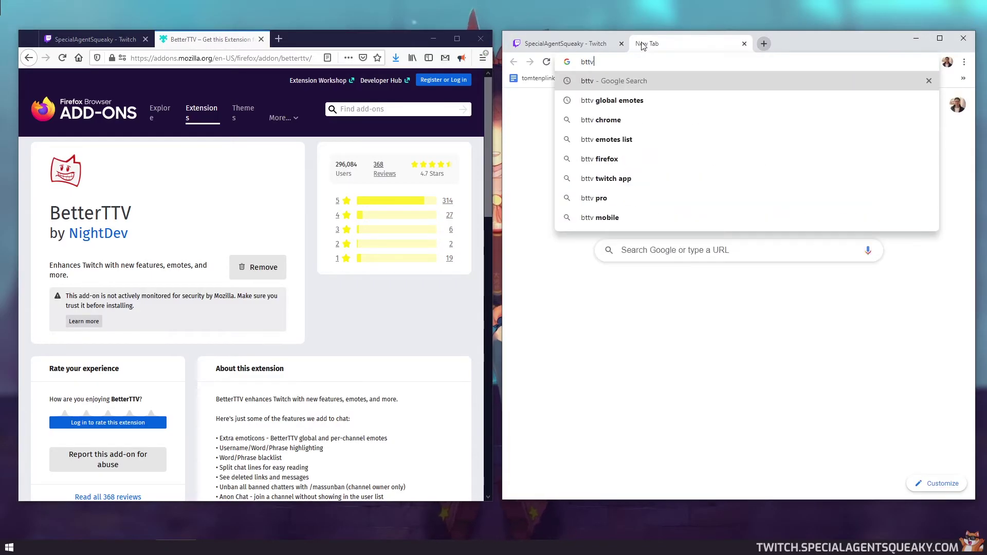
{"action": "key", "text": "Return"}
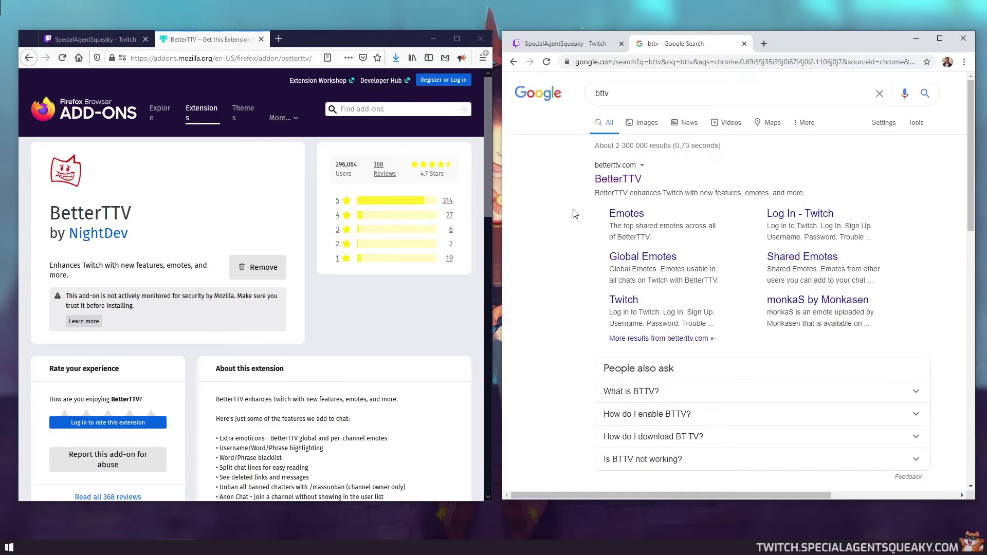
{"action": "left_click", "coordinate": [624, 180]}
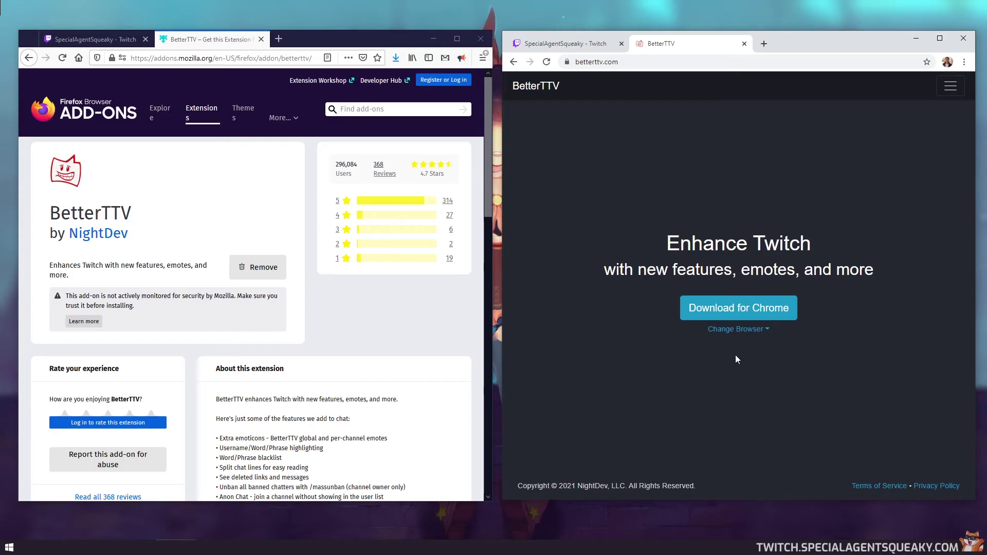
- Add the BetterTTV extension to Chrome from its Chrome Web Store page
{"action": "left_click", "coordinate": [762, 311]}
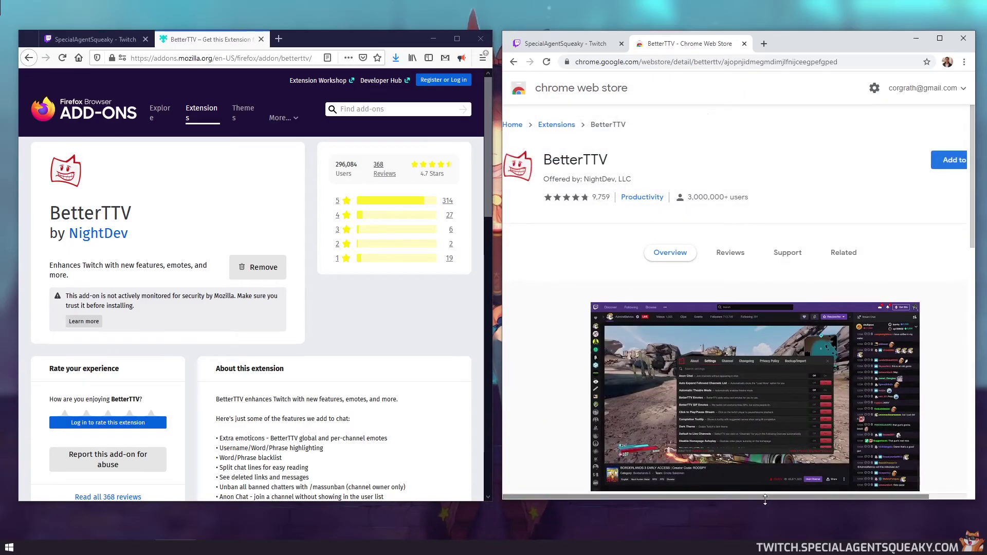
{"action": "left_click_drag", "start_coordinate": [767, 498], "coordinate": [829, 495]}
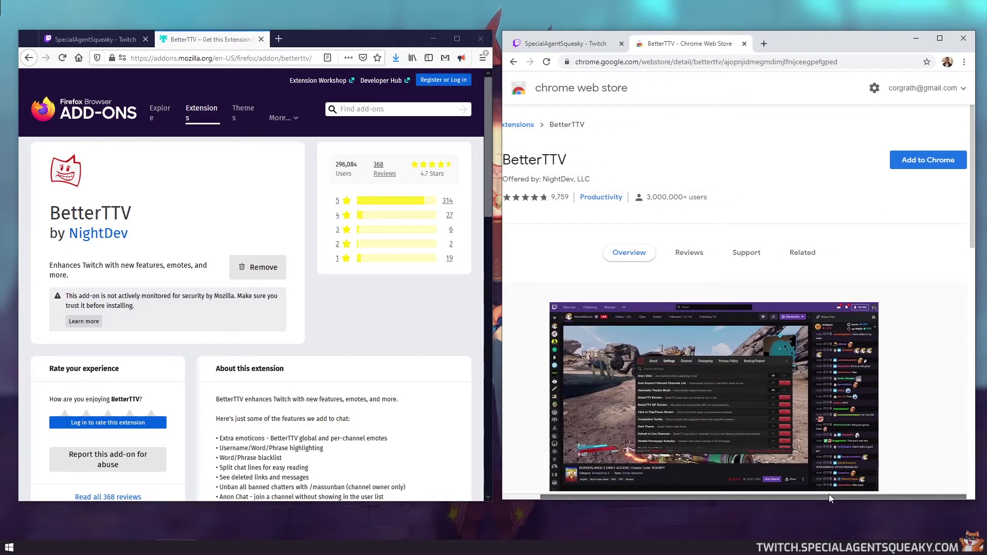
{"action": "left_click", "coordinate": [926, 163]}
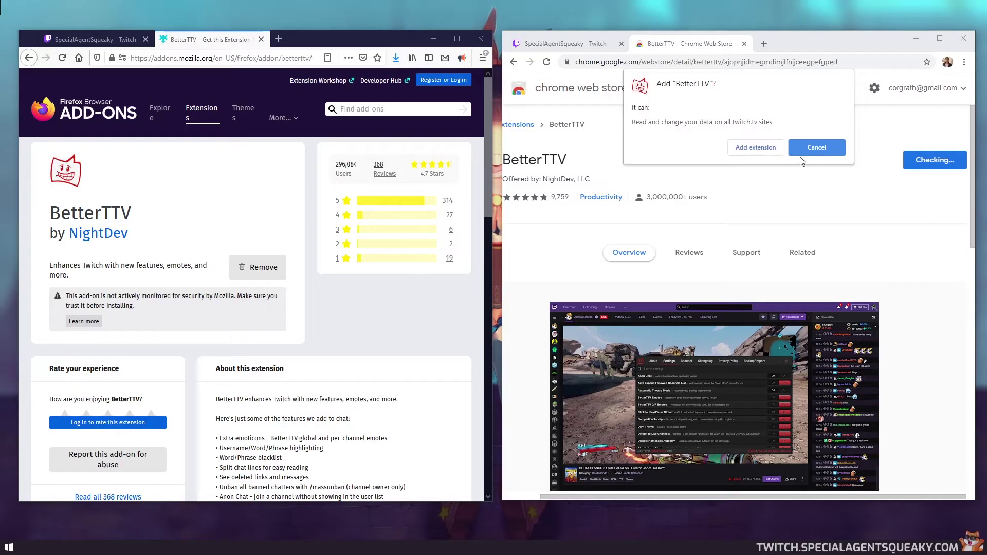
{"action": "left_click", "coordinate": [760, 153]}
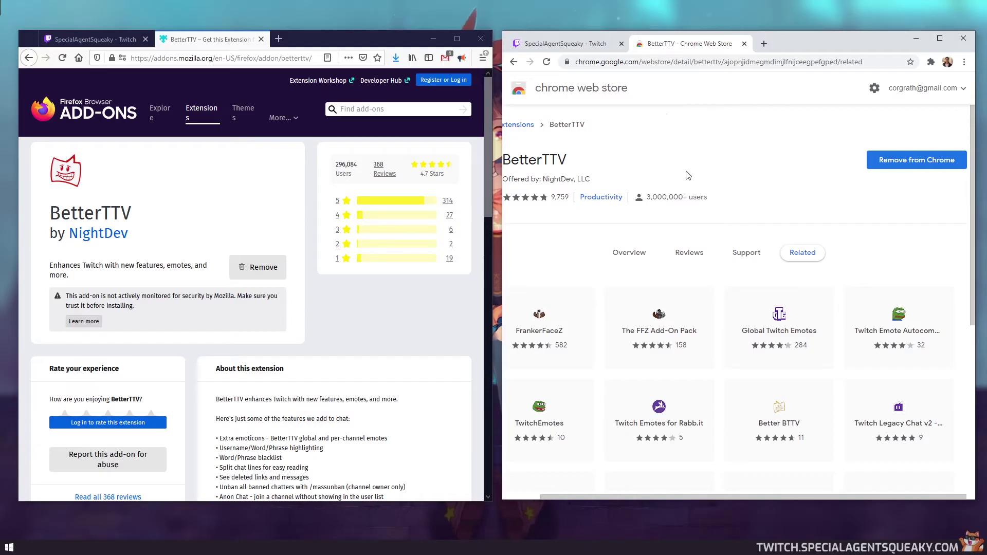
{"action": "left_click", "coordinate": [102, 41]}
- Return both browsers to the Twitch channel and reload each page
{"action": "left_click", "coordinate": [550, 45]}
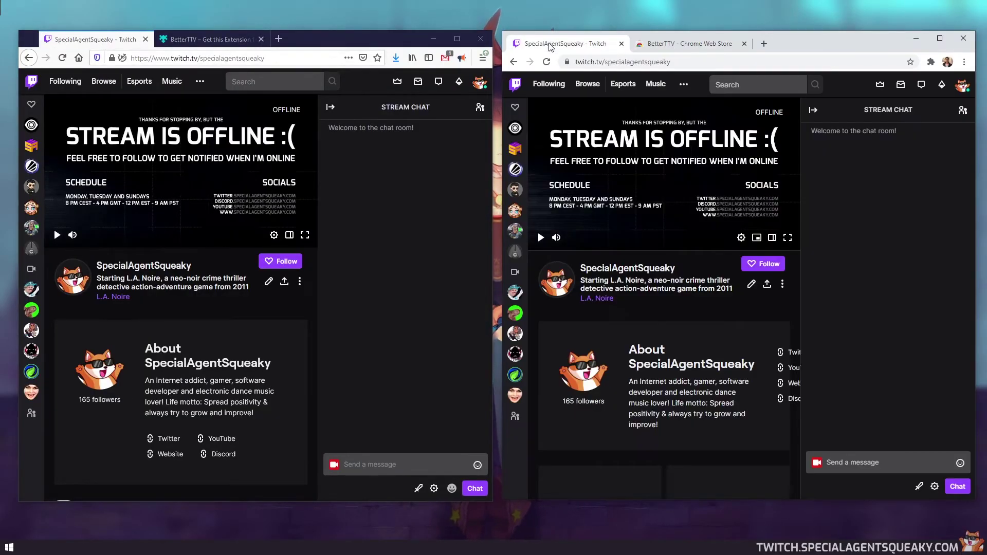
{"action": "left_click", "coordinate": [375, 276]}
{"action": "key", "text": "F5"}
{"action": "left_click", "coordinate": [880, 270]}
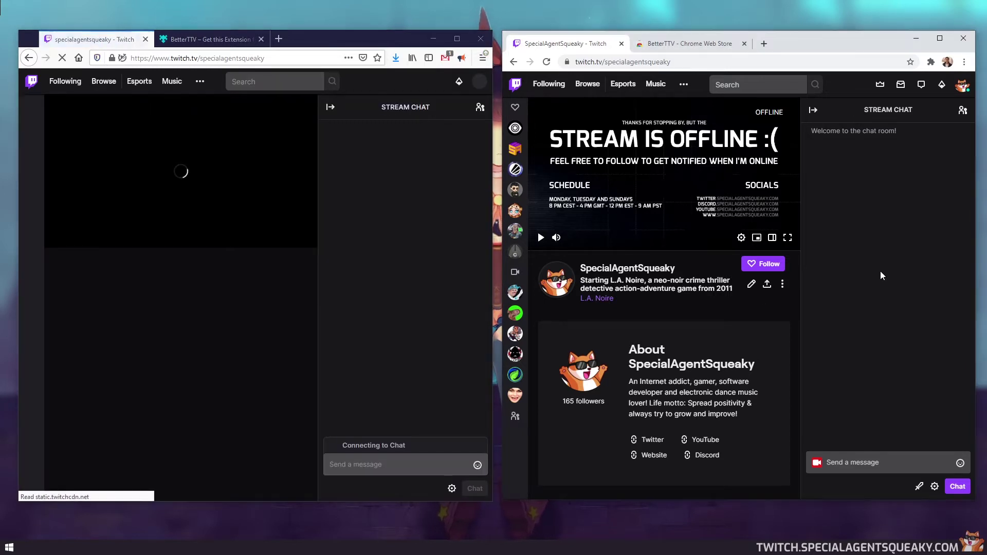
{"action": "key", "text": "F5"}
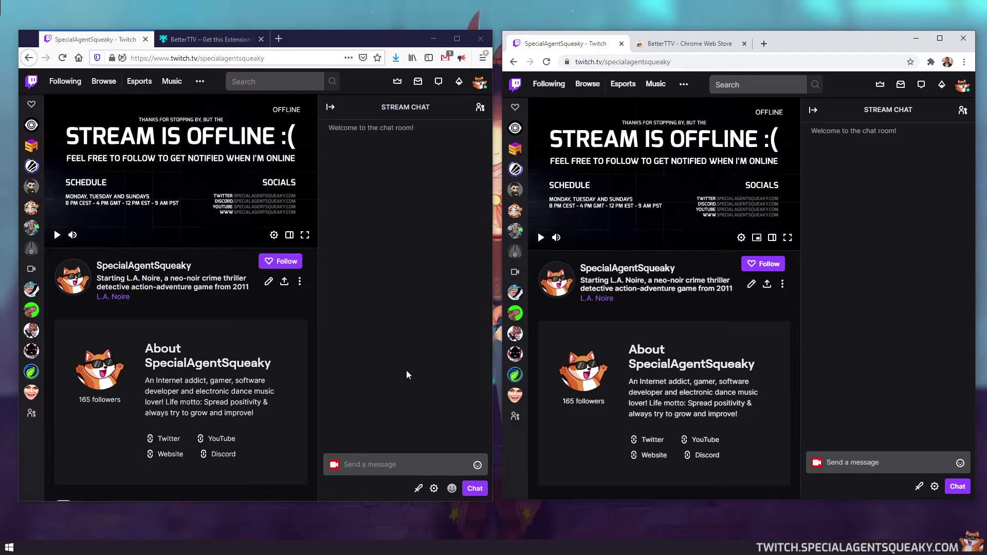
- Send 'monkaS' from Firefox chat, then open the chat settings in Chrome
{"action": "left_click", "coordinate": [406, 464]}
{"action": "type", "text": "monkaS"}
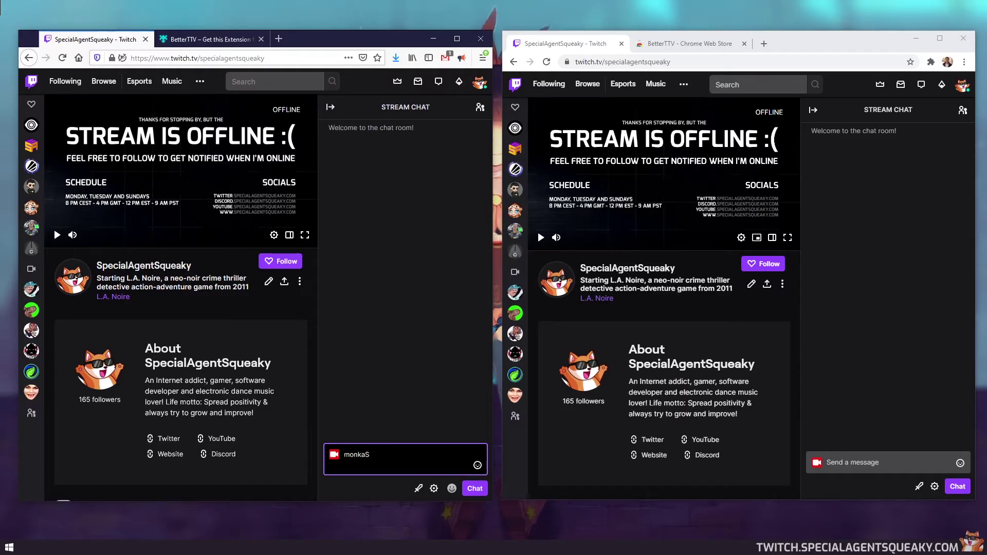
{"action": "key", "text": "Return"}
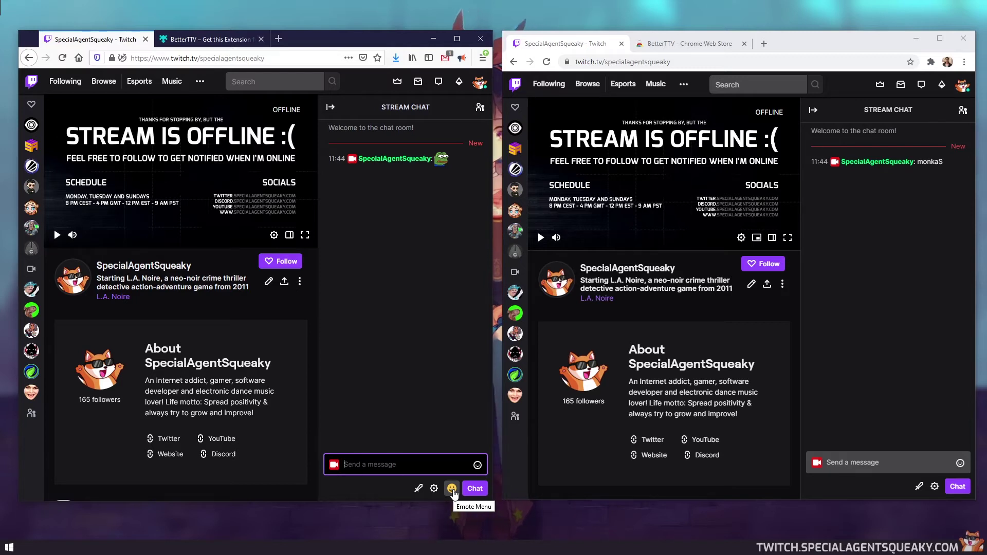
{"action": "left_click", "coordinate": [854, 321]}
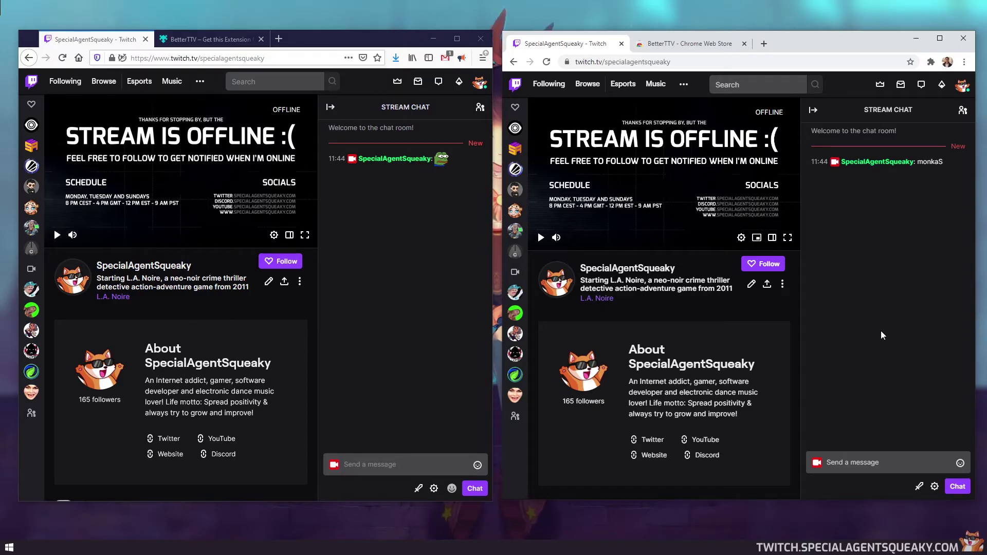
{"action": "left_click", "coordinate": [934, 487]}
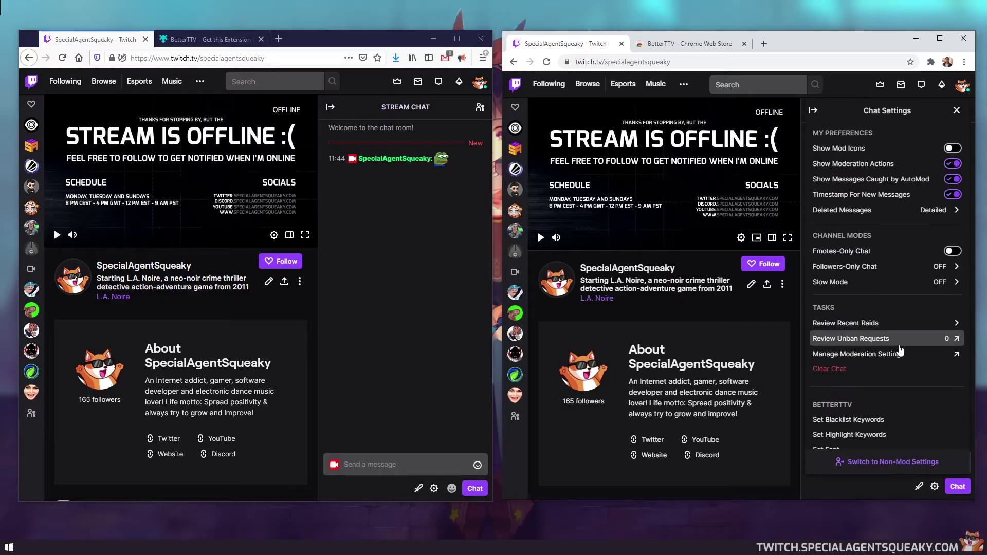
- In Chrome's BetterTTV settings, turn on BetterTTV Emotes, GIF Emotes and Emote Menu, then close them
{"action": "scroll", "coordinate": [895, 336], "scroll_direction": "down", "scroll_amount": 1}
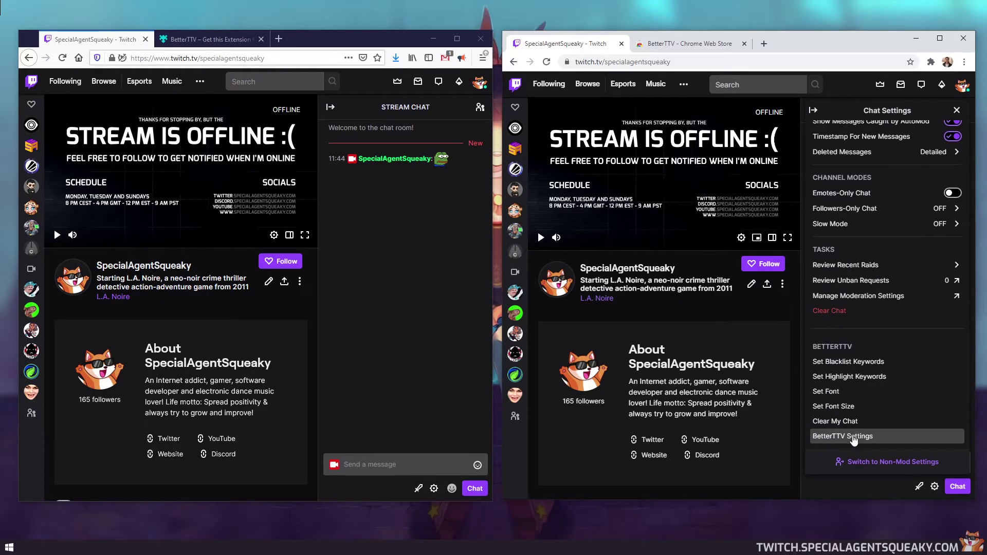
{"action": "left_click", "coordinate": [831, 438]}
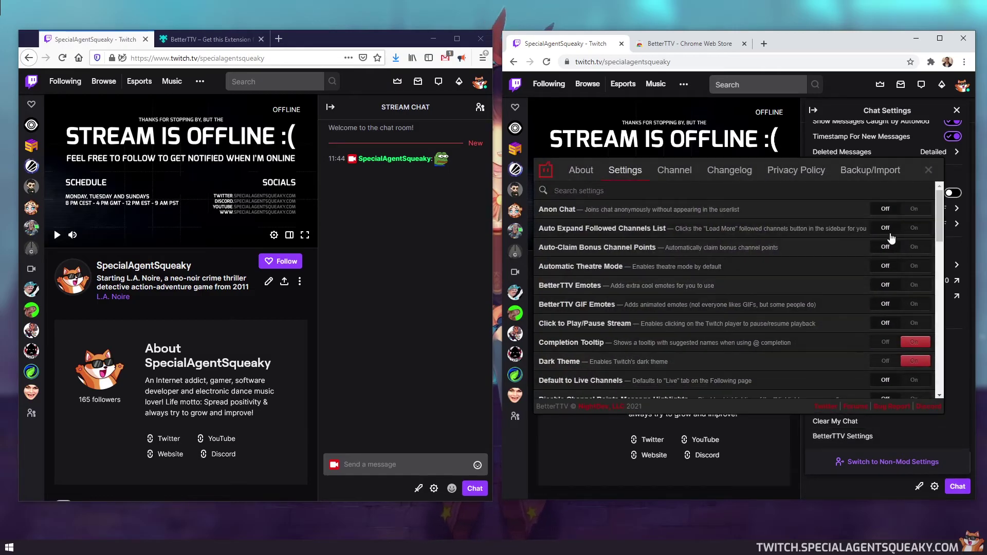
{"action": "left_click", "coordinate": [939, 211]}
{"action": "scroll", "coordinate": [941, 212], "scroll_direction": "down", "scroll_amount": 2}
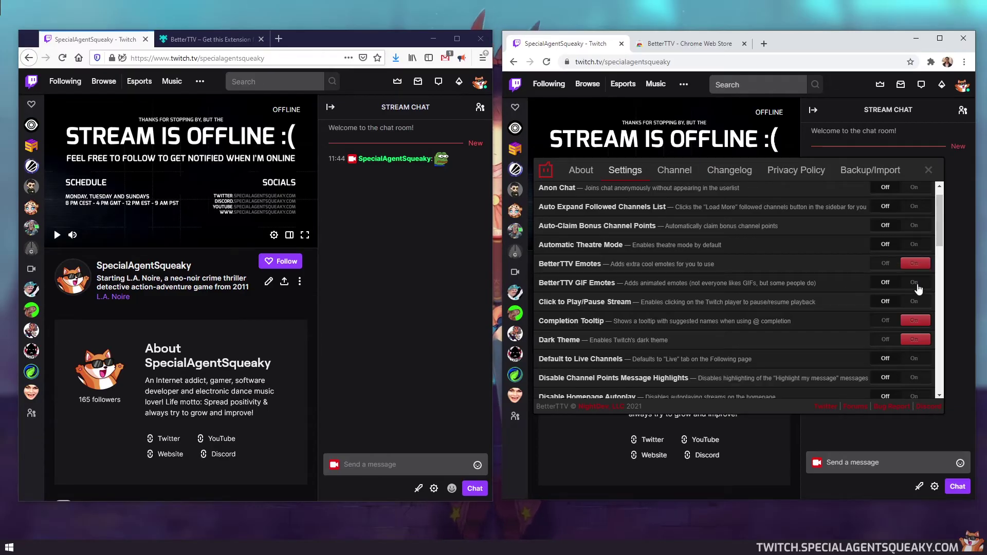
{"action": "scroll", "coordinate": [940, 239], "scroll_direction": "down", "scroll_amount": 2}
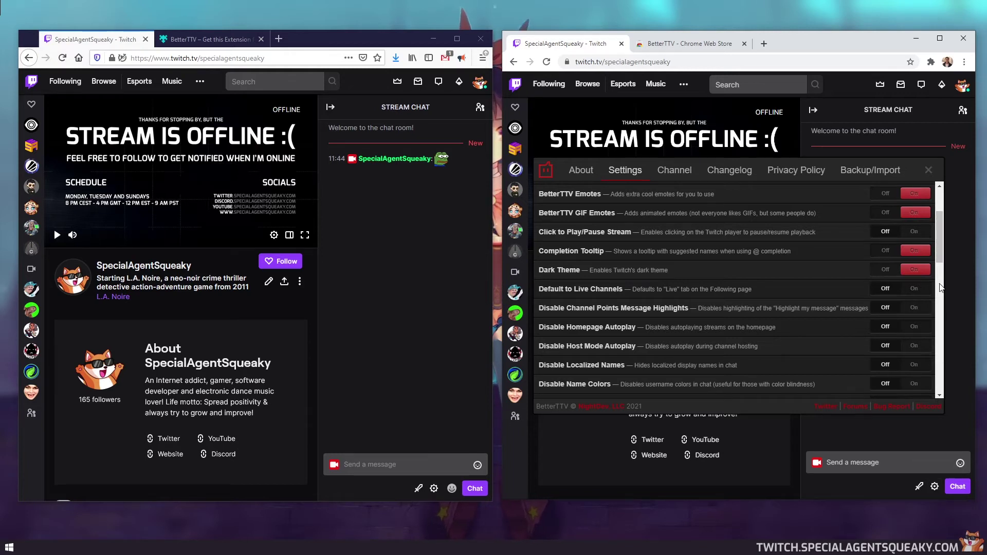
{"action": "left_click_drag", "start_coordinate": [938, 244], "coordinate": [939, 273]}
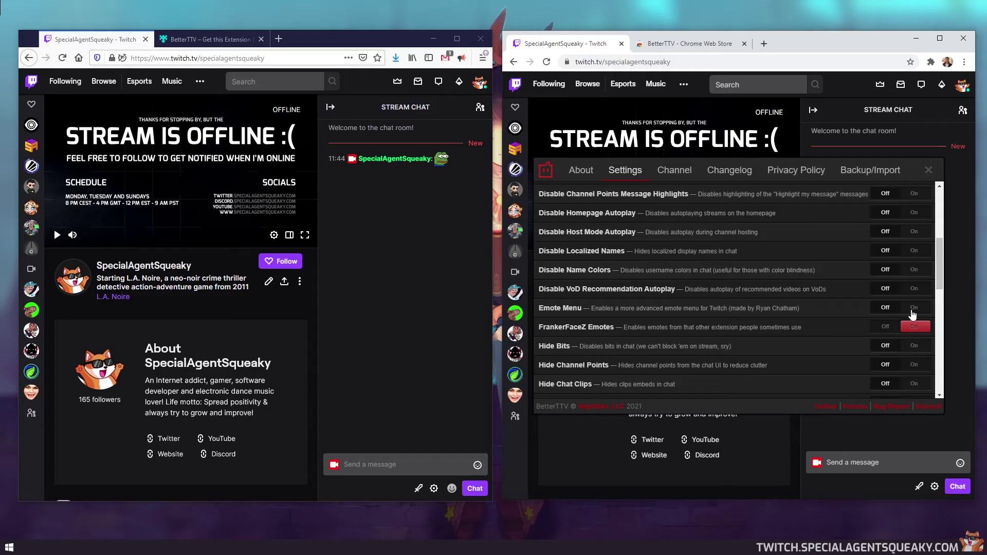
{"action": "left_click", "coordinate": [931, 172]}
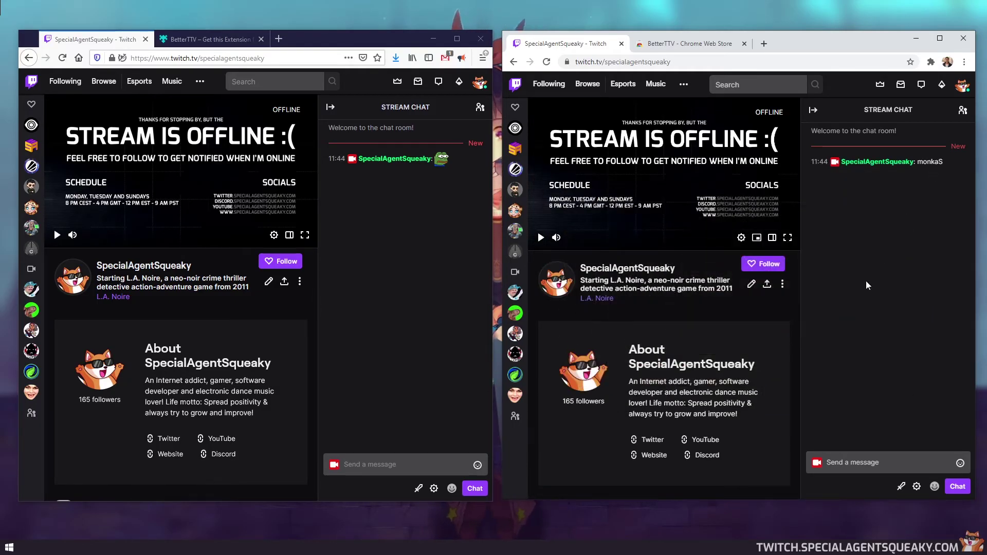
- Reload Twitch in both browsers, resend 'monkaS' from Firefox, and open Chrome's BetterTTV emote picker
{"action": "key", "text": "F5"}
{"action": "left_click", "coordinate": [394, 333]}
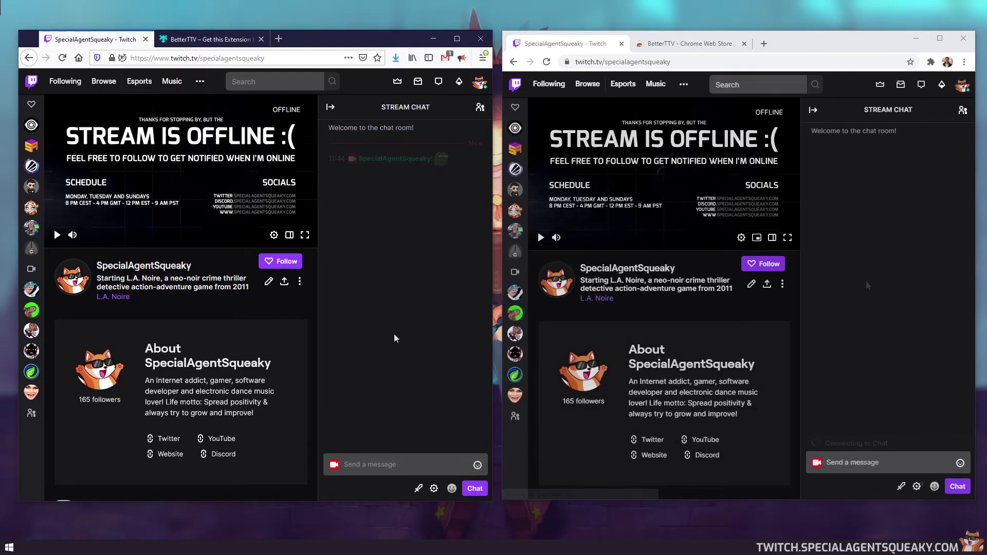
{"action": "left_click", "coordinate": [390, 464]}
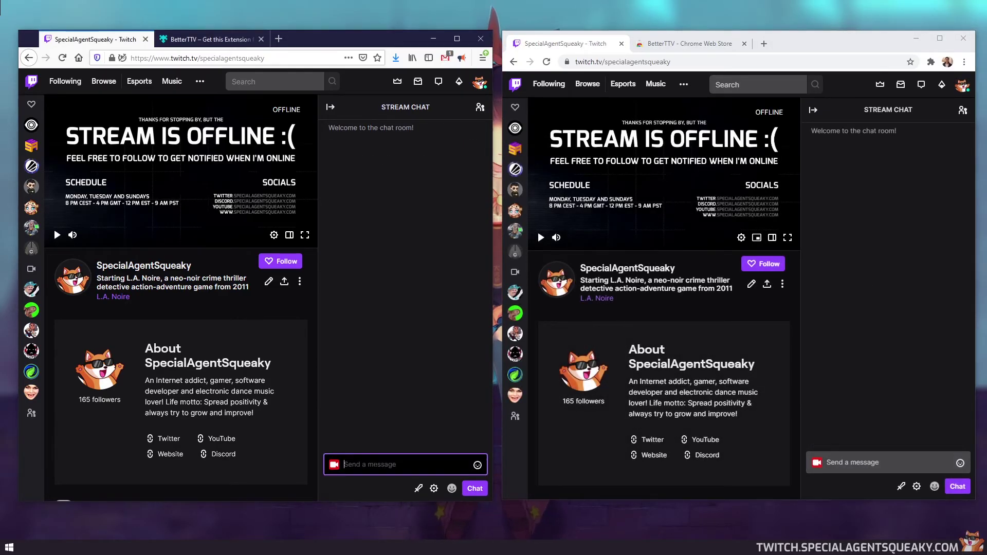
{"action": "type", "text": "monkaS"}
{"action": "key", "text": "Return"}
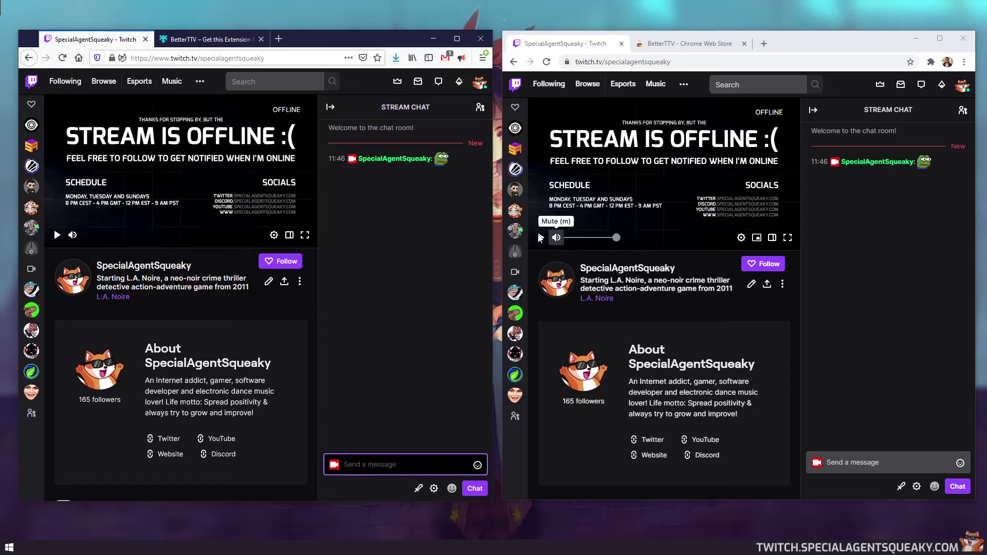
{"action": "left_click", "coordinate": [935, 486]}
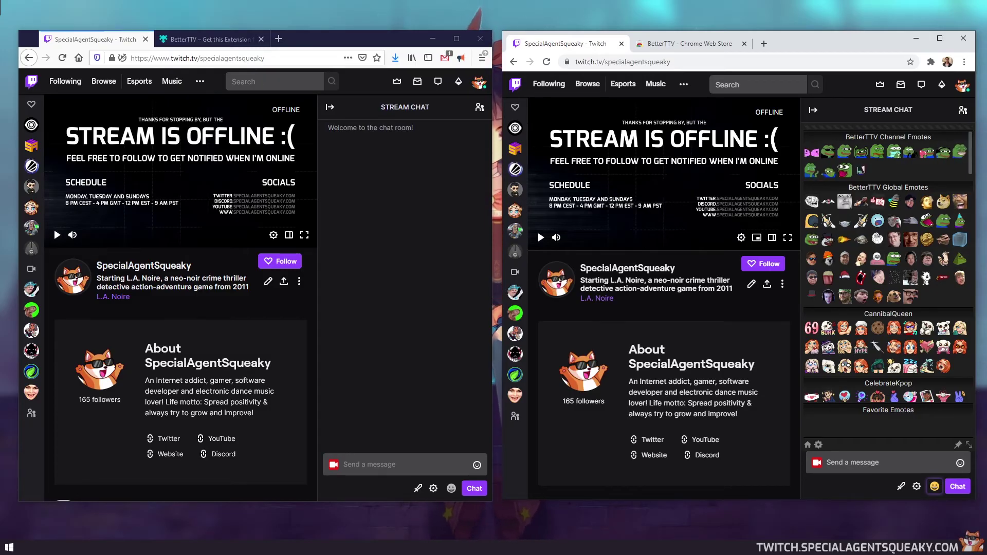
{"action": "left_click", "coordinate": [278, 39]}
- Search 'bttv global emotes' in Firefox and open BetterTTV's Global Emotes page
{"action": "type", "text": "bttv"}
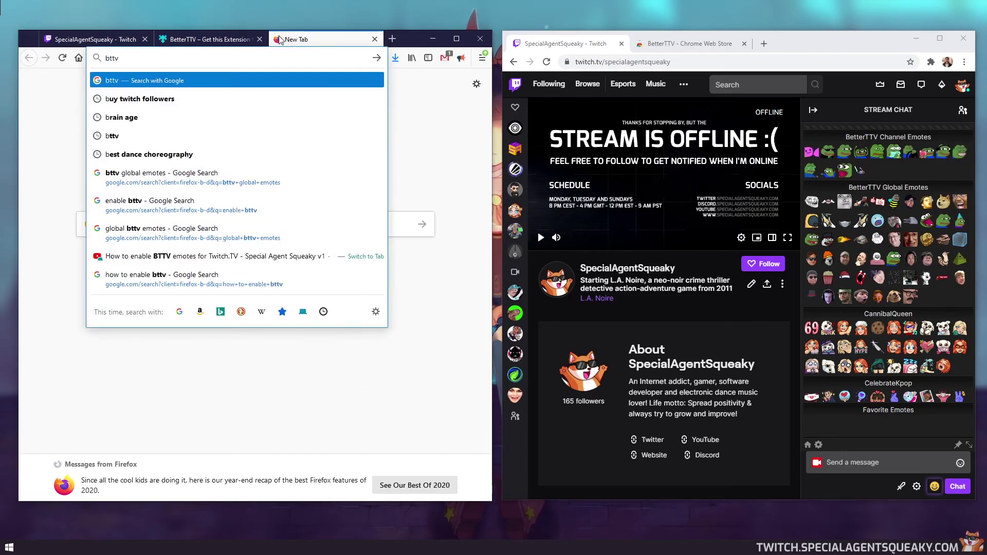
{"action": "type", "text": " global emotes"}
{"action": "key", "text": "Return"}
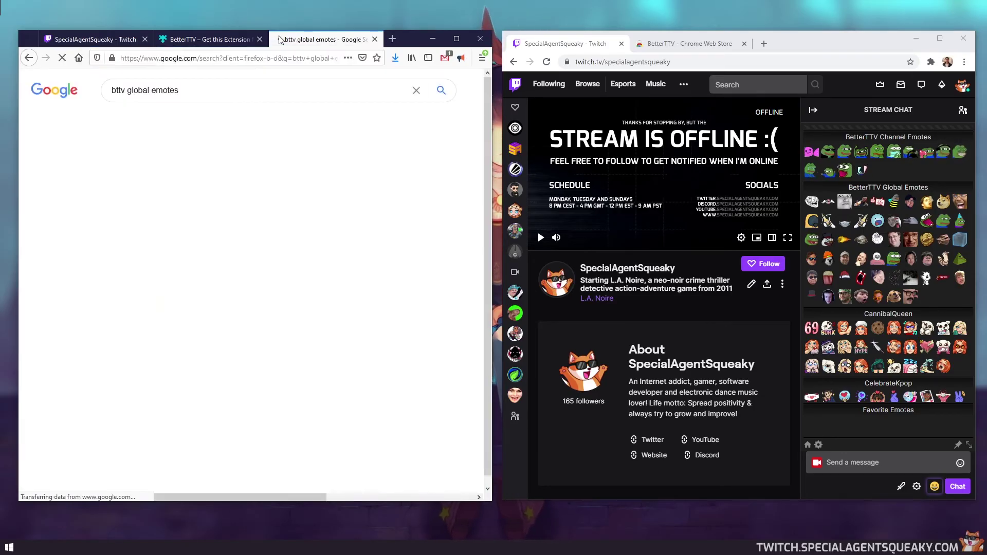
{"action": "left_click", "coordinate": [129, 170]}
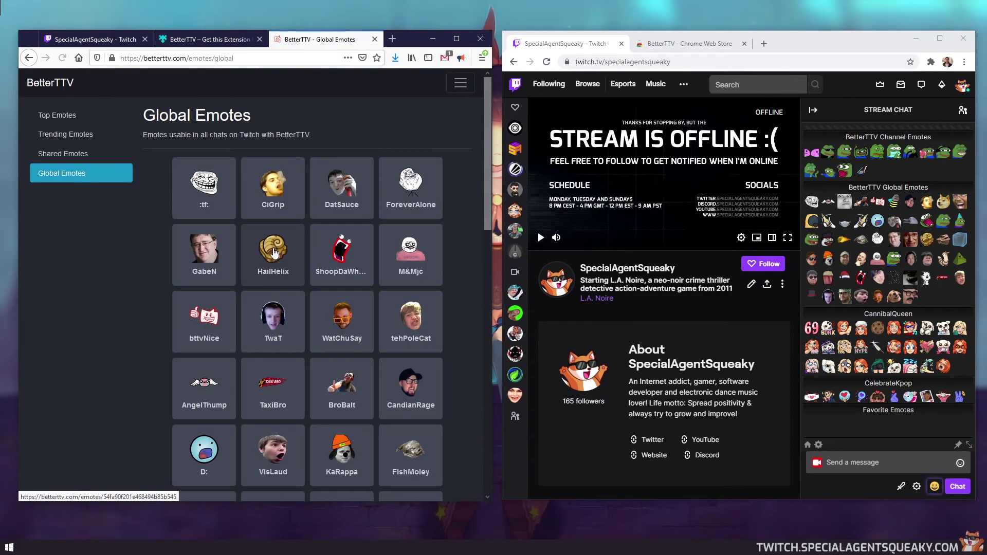
{"action": "scroll", "coordinate": [215, 126], "scroll_direction": "down", "scroll_amount": 1}
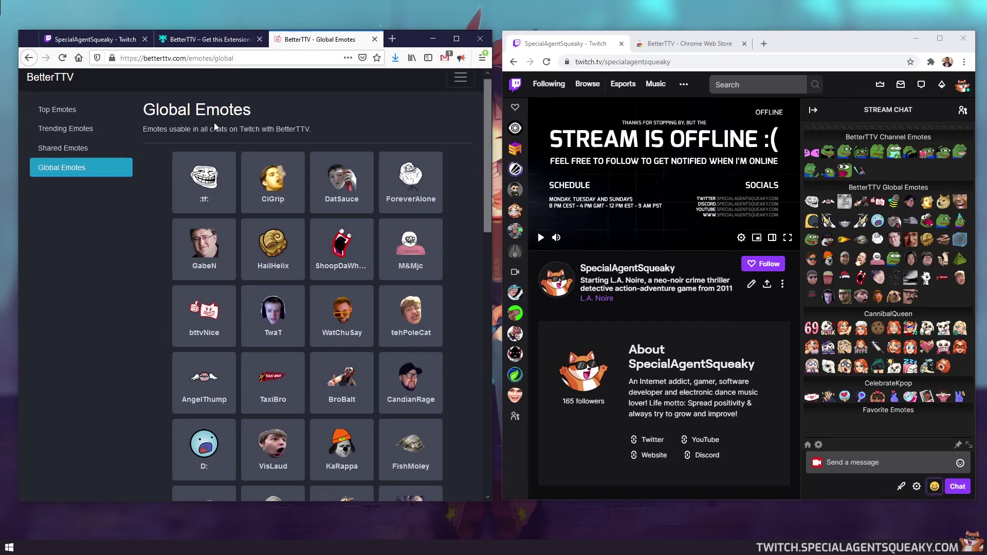
{"action": "left_click_drag", "start_coordinate": [488, 107], "coordinate": [489, 213]}
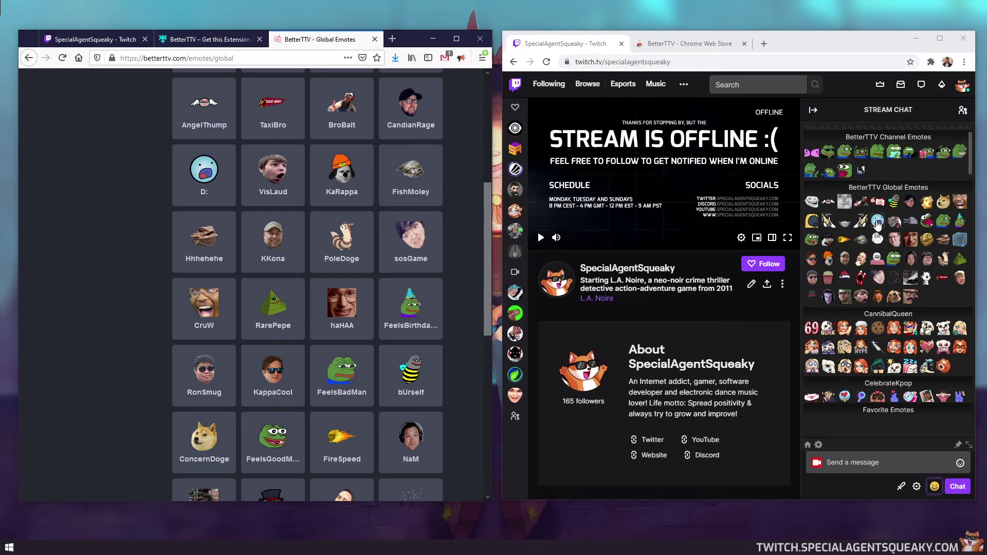
- Post the D: emote from Chrome's BetterTTV emote picker
{"action": "left_click", "coordinate": [877, 222]}
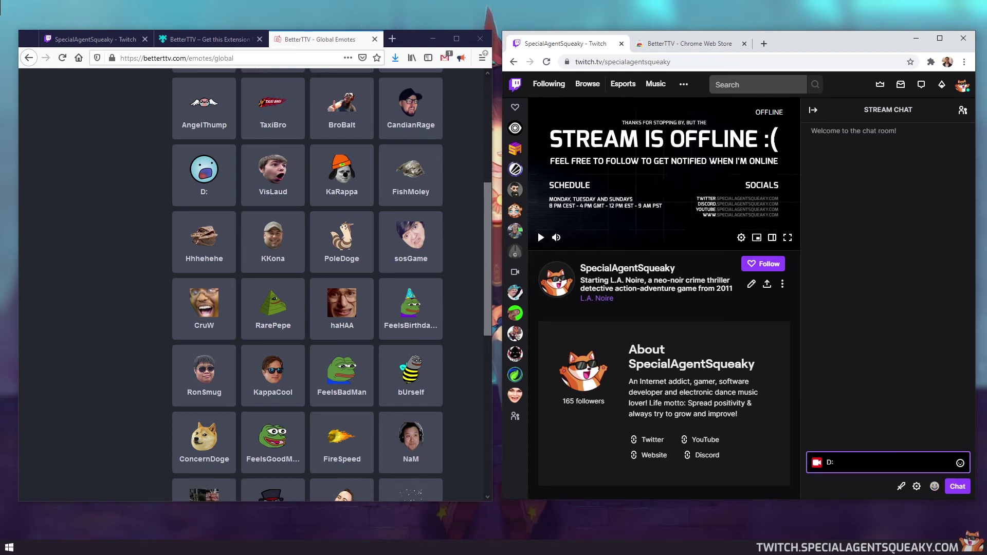
{"action": "key", "text": "Return"}
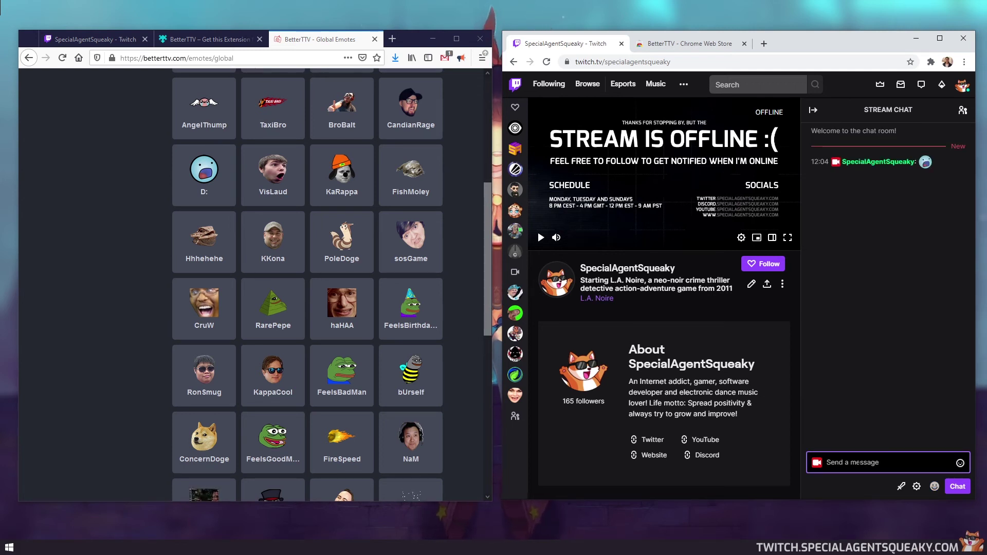
{"action": "left_click_drag", "start_coordinate": [486, 316], "coordinate": [482, 184]}
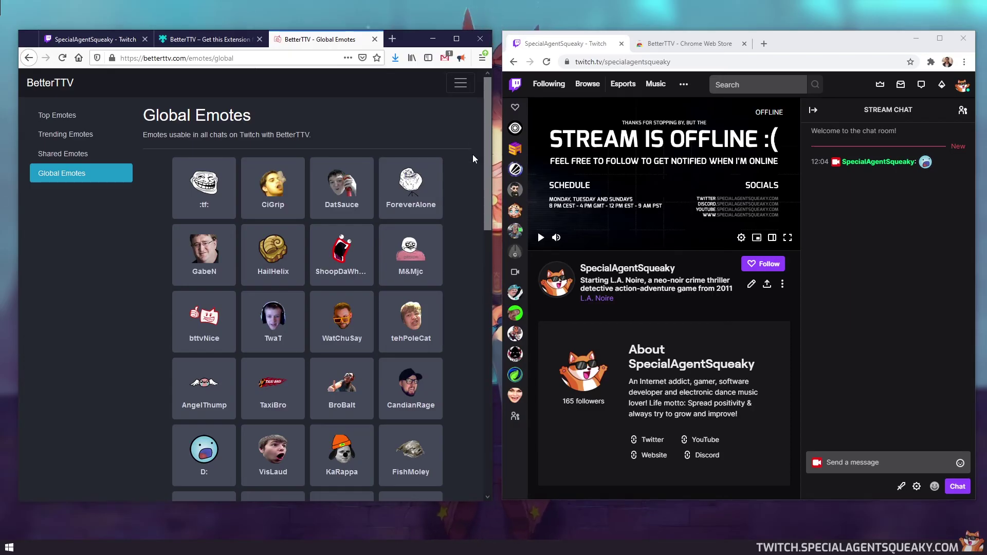
- Browse the BetterTTV dashboard's Emotes list in Firefox, then open Chrome's emote picker
{"action": "left_click", "coordinate": [460, 83]}
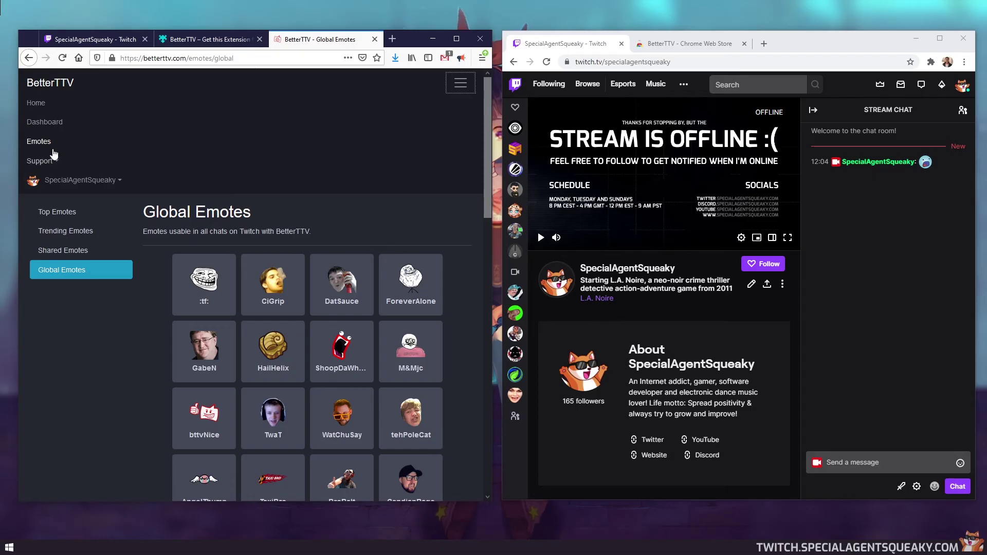
{"action": "left_click", "coordinate": [47, 125]}
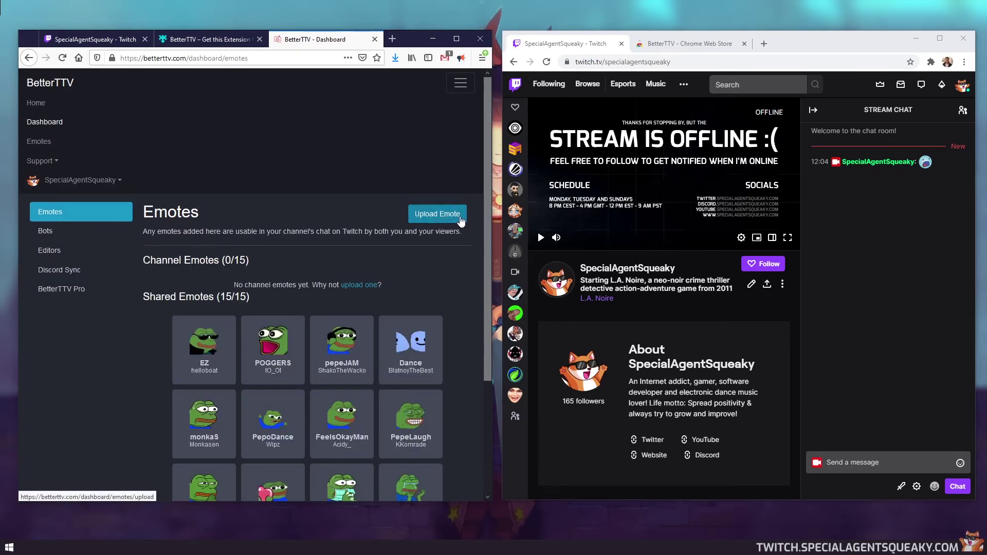
{"action": "left_click_drag", "start_coordinate": [487, 207], "coordinate": [483, 294]}
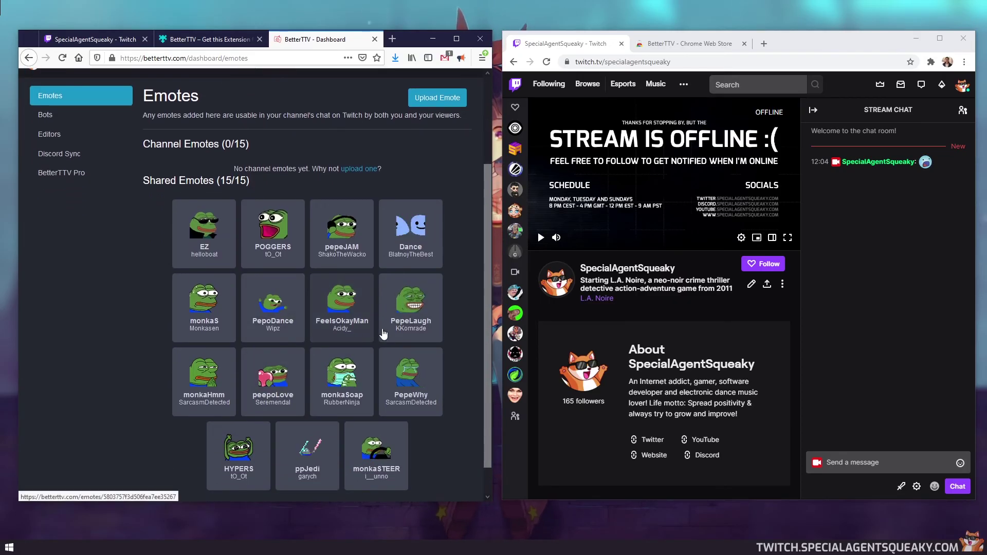
{"action": "left_click", "coordinate": [923, 409]}
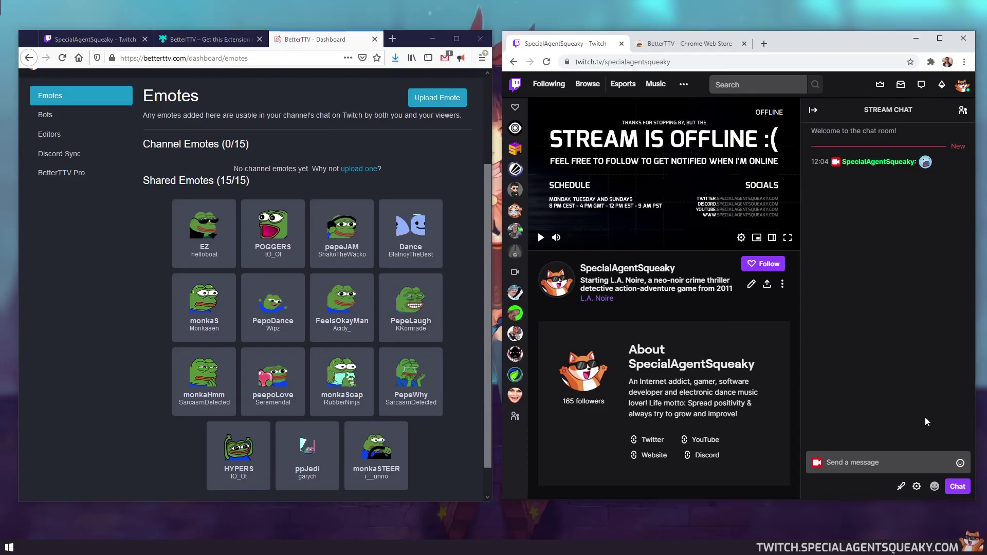
{"action": "left_click", "coordinate": [934, 486]}
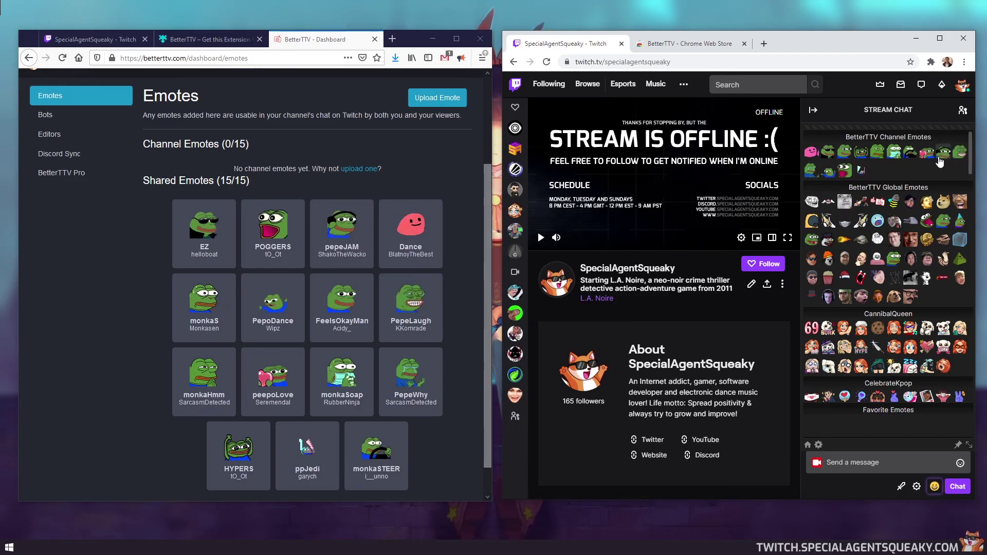
- Pick monkaSTEER from the BetterTTV emote picker and send it in chat
{"action": "left_click", "coordinate": [913, 150]}
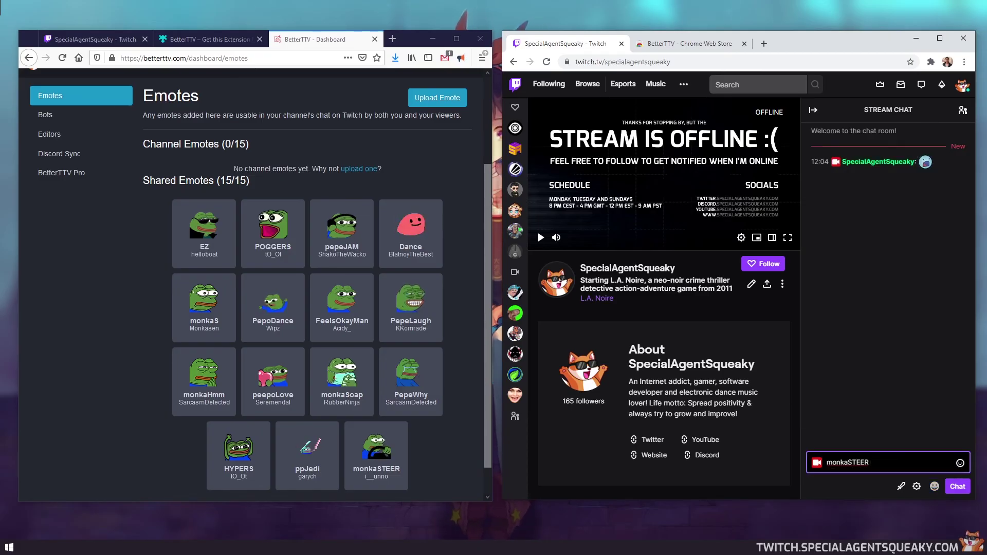
{"action": "key", "text": "Return"}
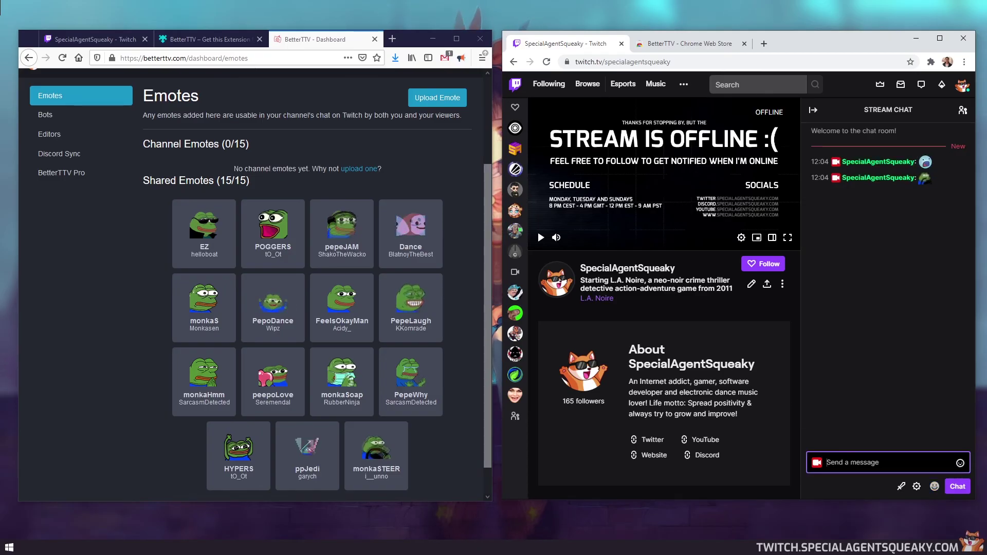